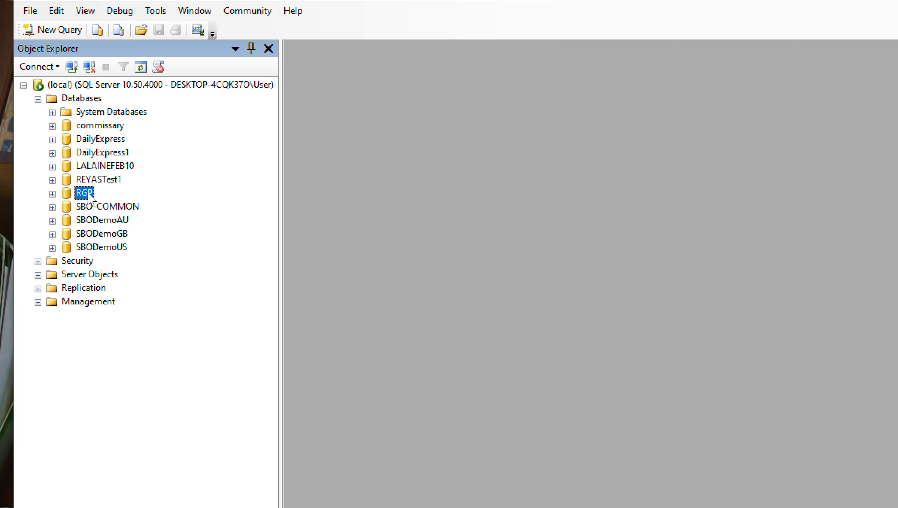
- Back up the RGP database to disk as a full backup using the default destination
right_click(88, 193)
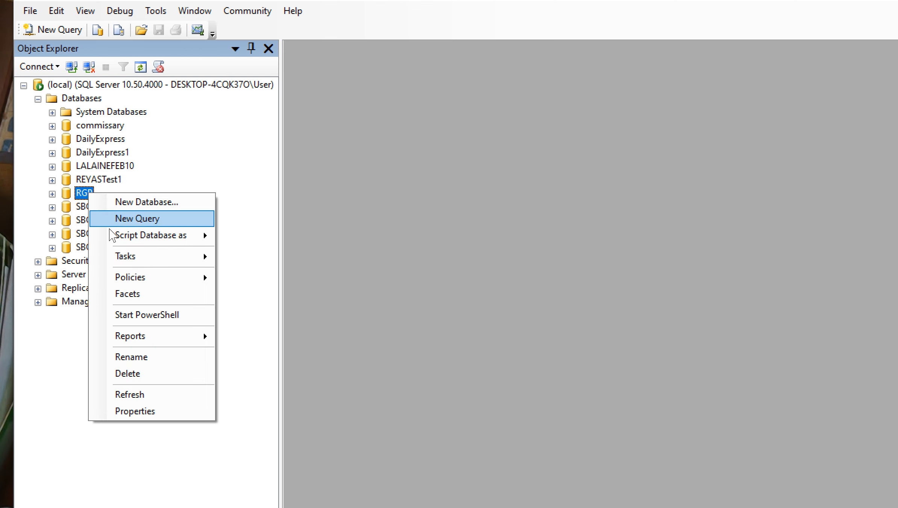
mouse_move(159, 253)
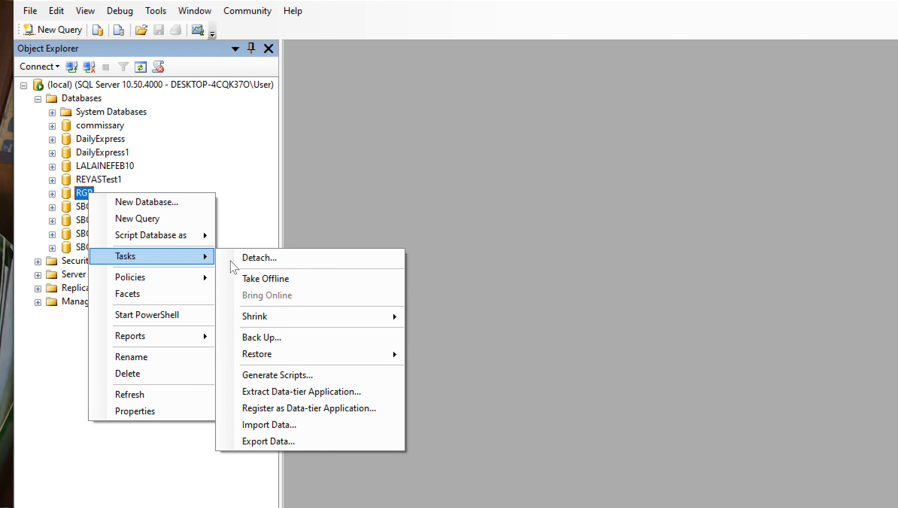
left_click(290, 334)
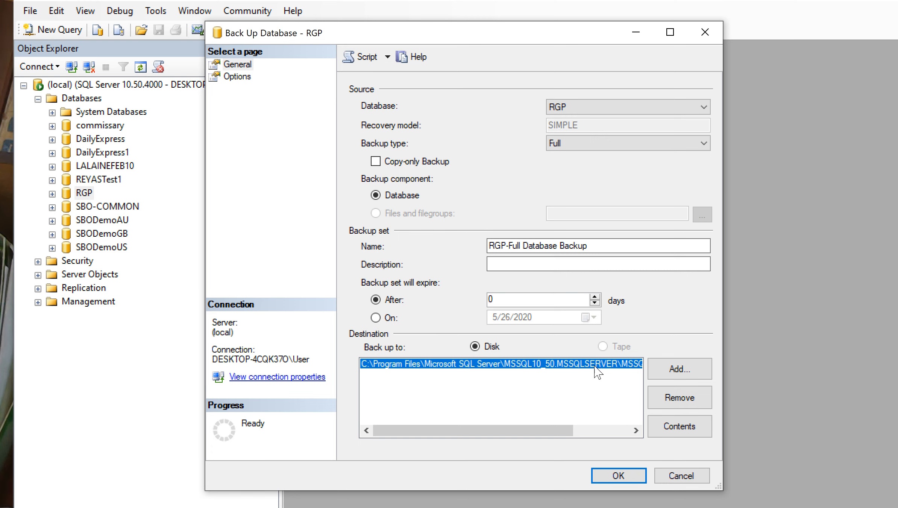
left_click(620, 471)
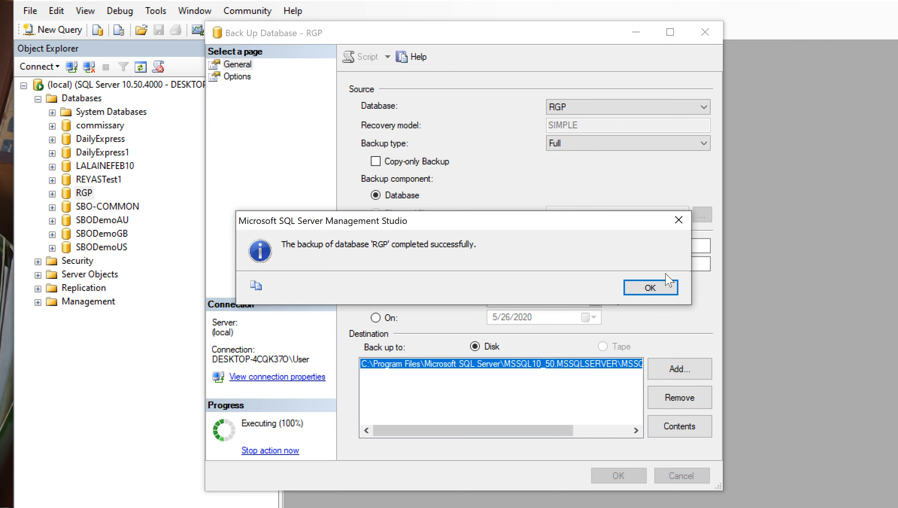
left_click(650, 288)
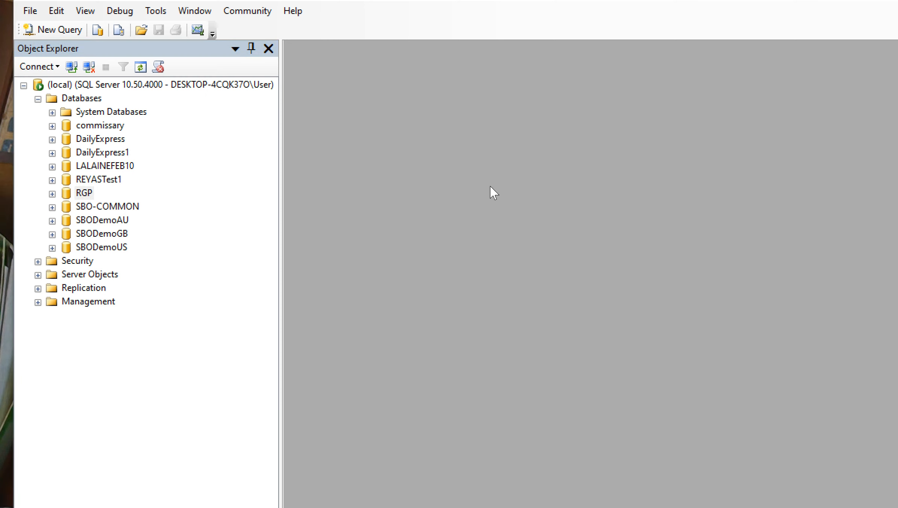
- Switch to File Explorer and open the MSSQL Backup folder under MSSQL10_50.MSSQLSERVER in C:\Program Files\Microsoft SQL Server
key("super+e")
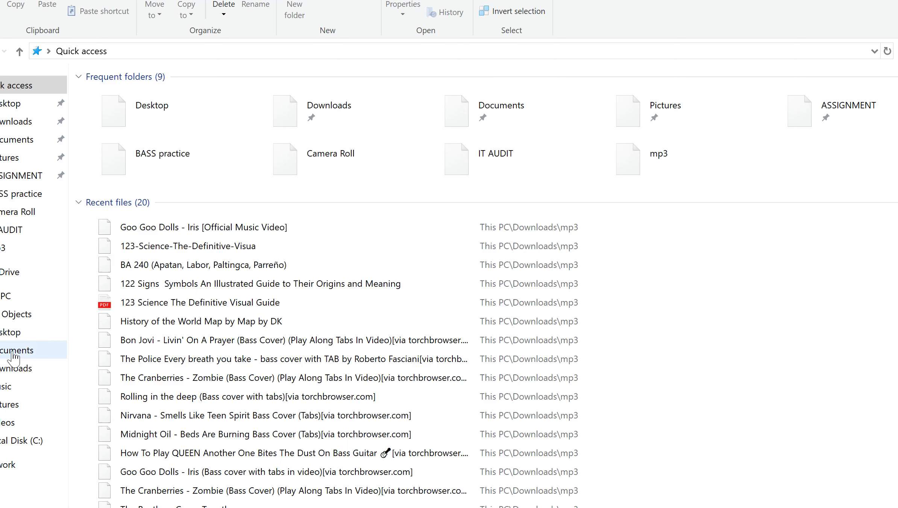
left_click(28, 444)
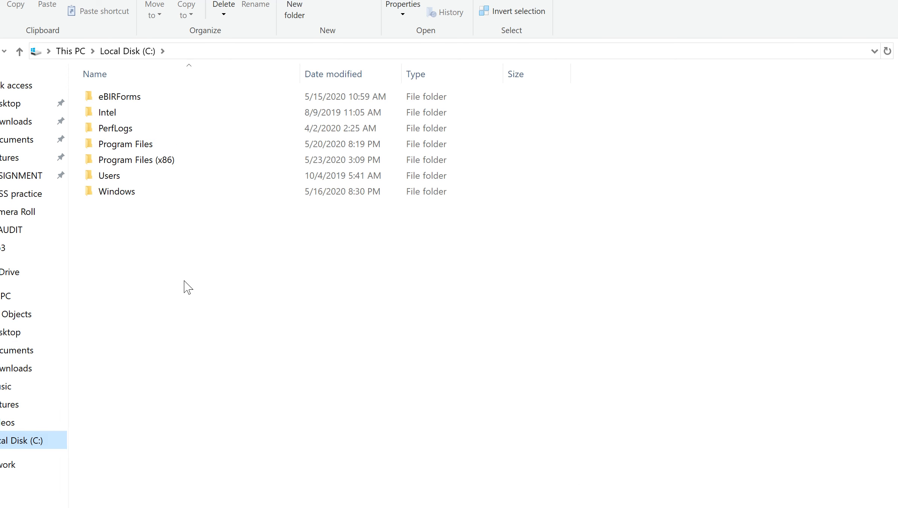
double_click(126, 144)
double_click(135, 339)
double_click(143, 160)
double_click(113, 97)
double_click(113, 97)
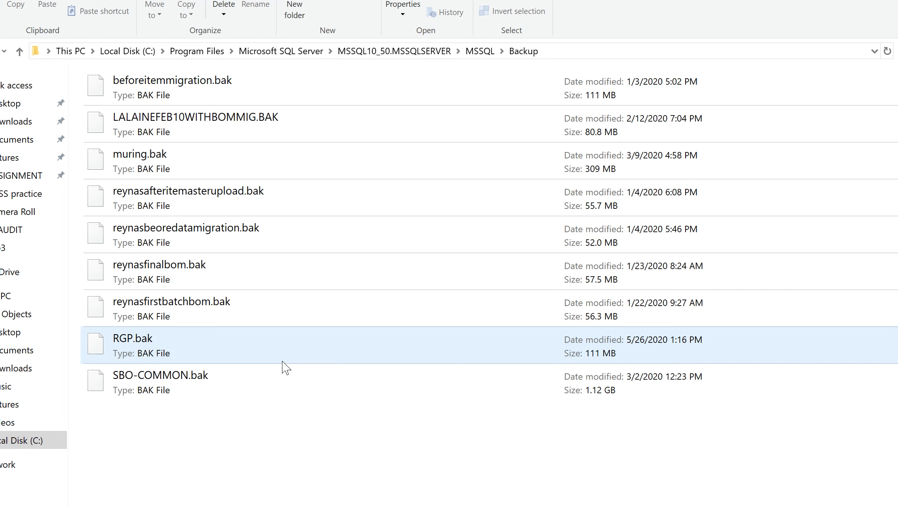
- Show the backup files in the folder in List view
right_click(310, 447)
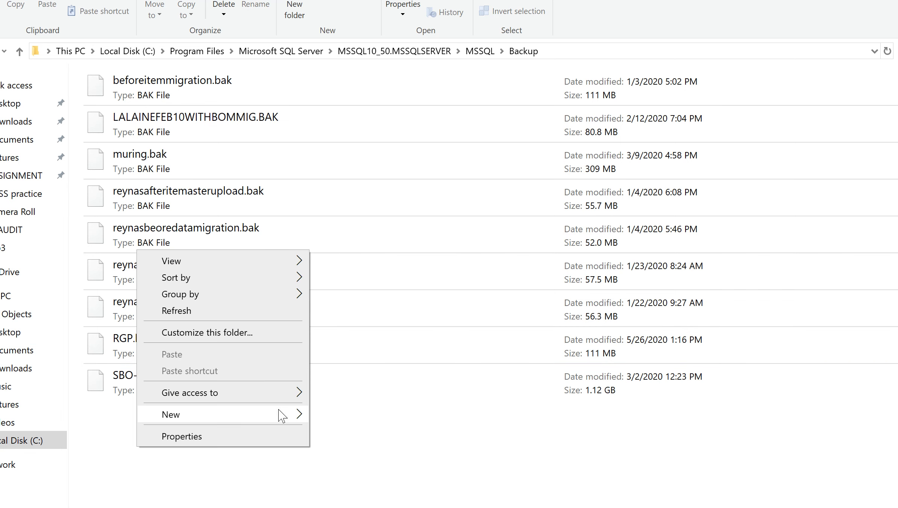
mouse_move(263, 260)
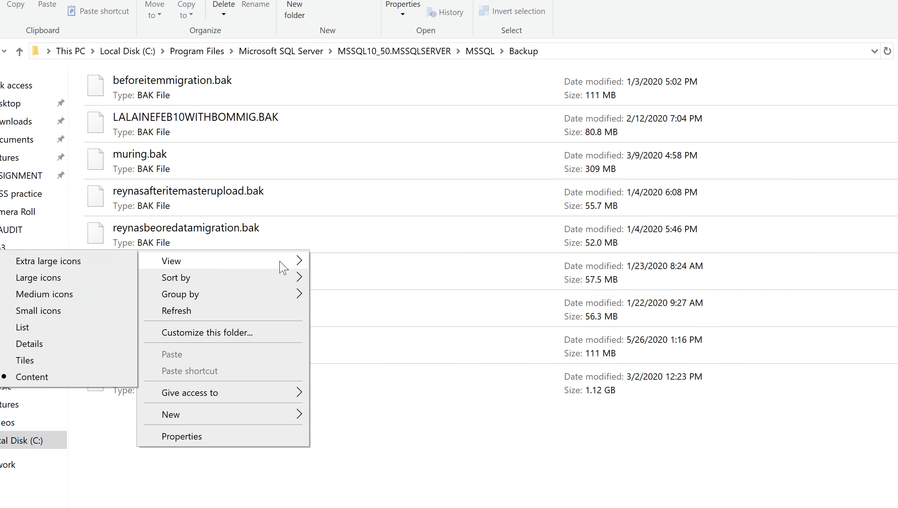
left_click(85, 327)
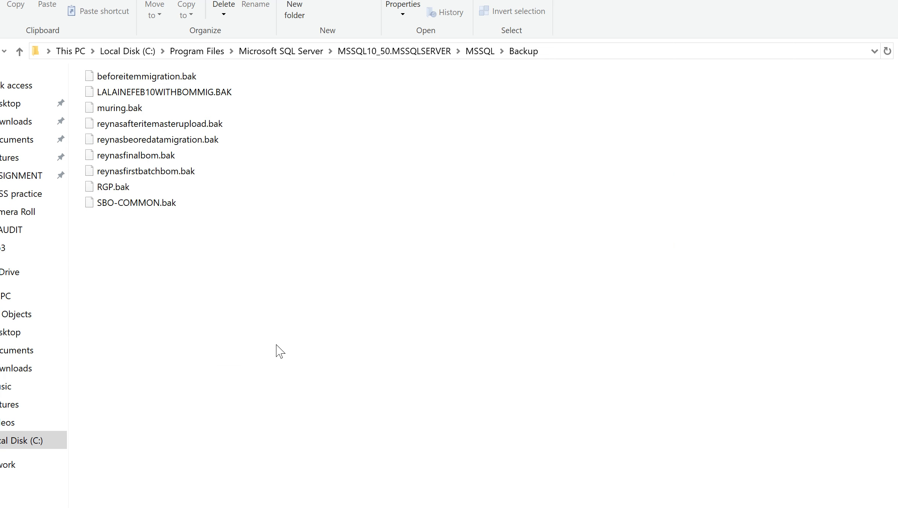
- Copy the RGP.bak backup file from the Backup folder
left_click(120, 109)
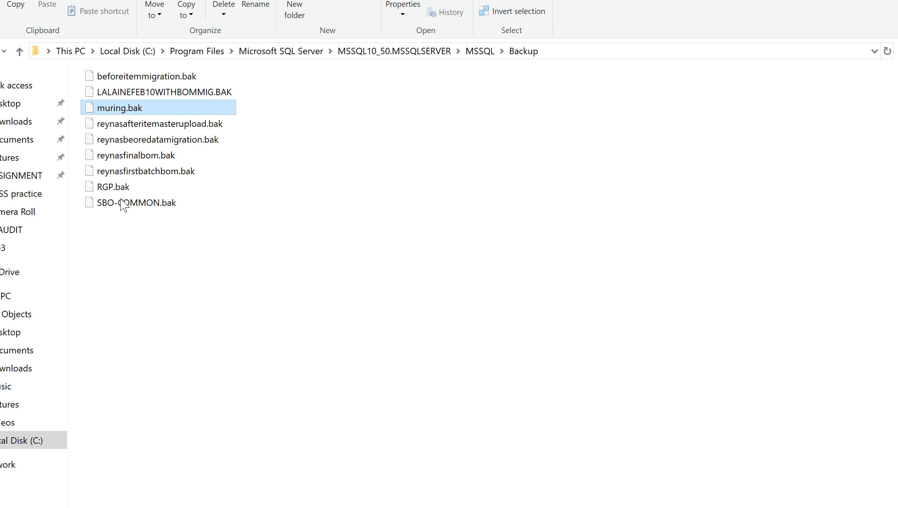
left_click(121, 187)
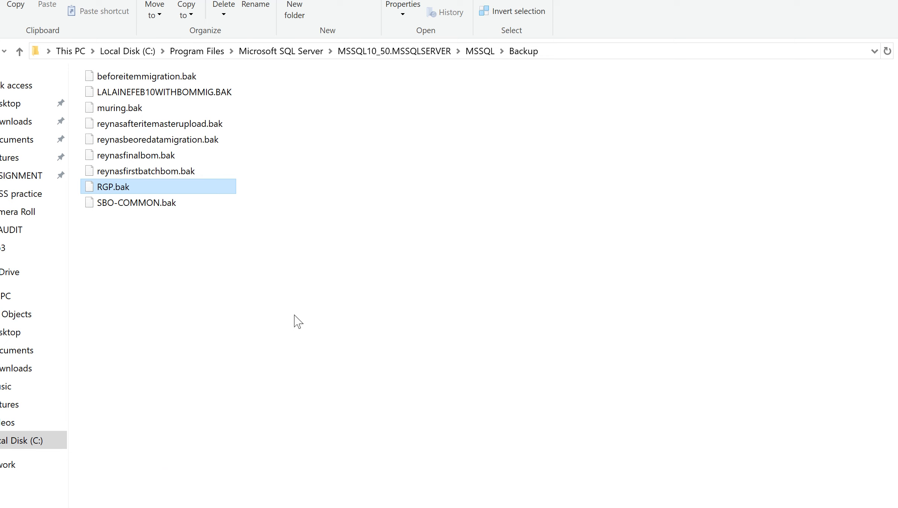
double_click(214, 188)
right_click(213, 187)
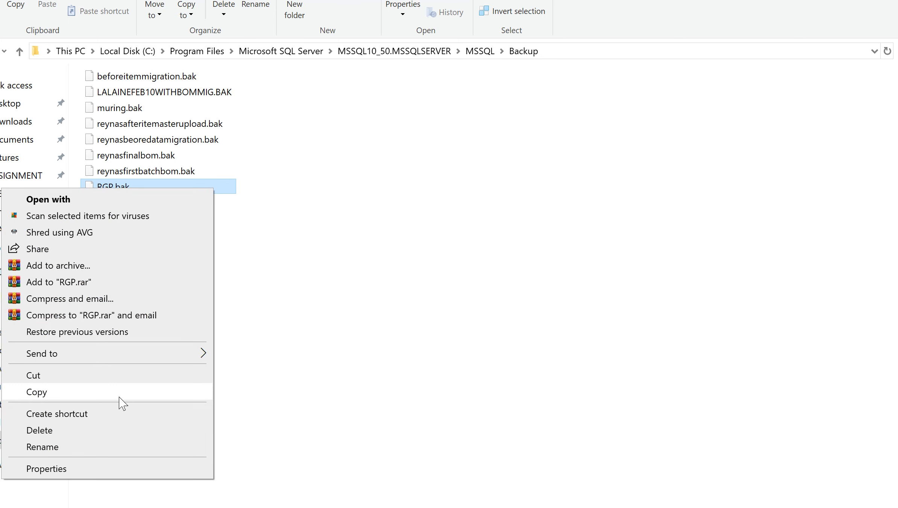
left_click(119, 397)
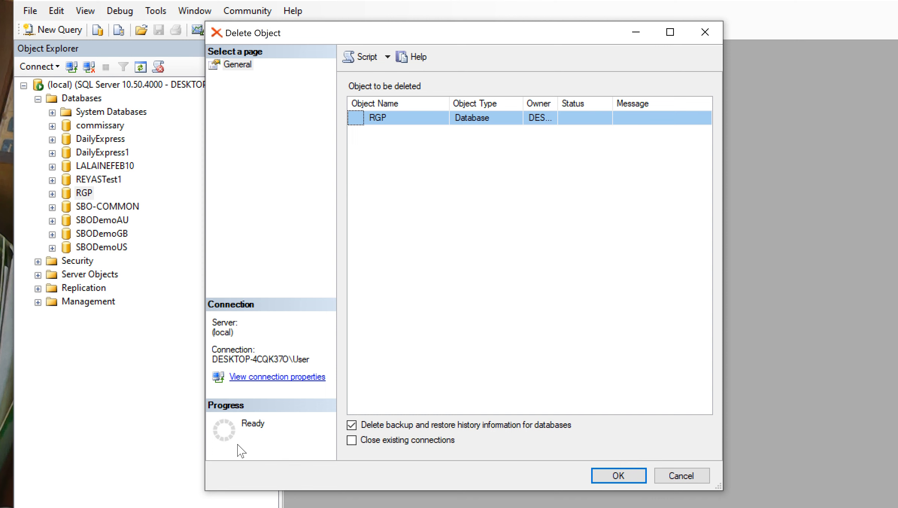
- Delete the RGP database in SQL Server Management Studio, including its backup and restore history information
left_click(619, 475)
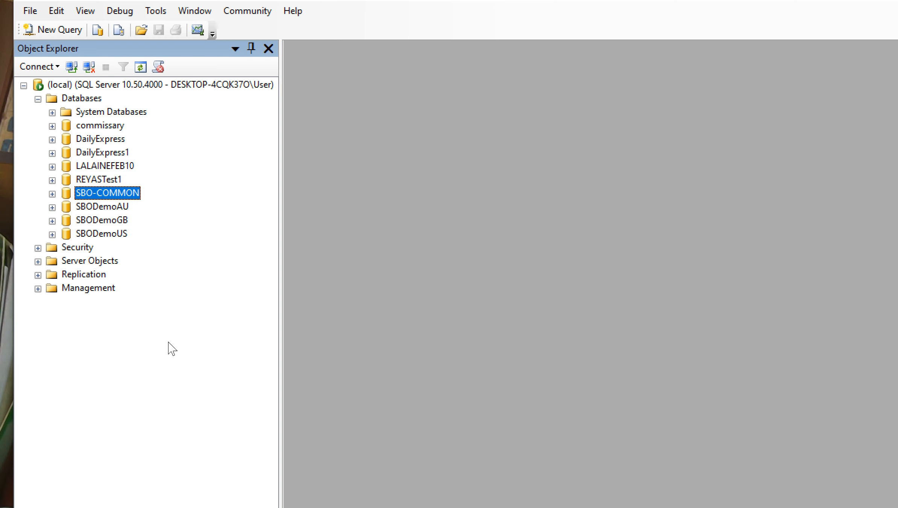
- Start a database restore and name the destination database RGB123
right_click(97, 101)
left_click(157, 147)
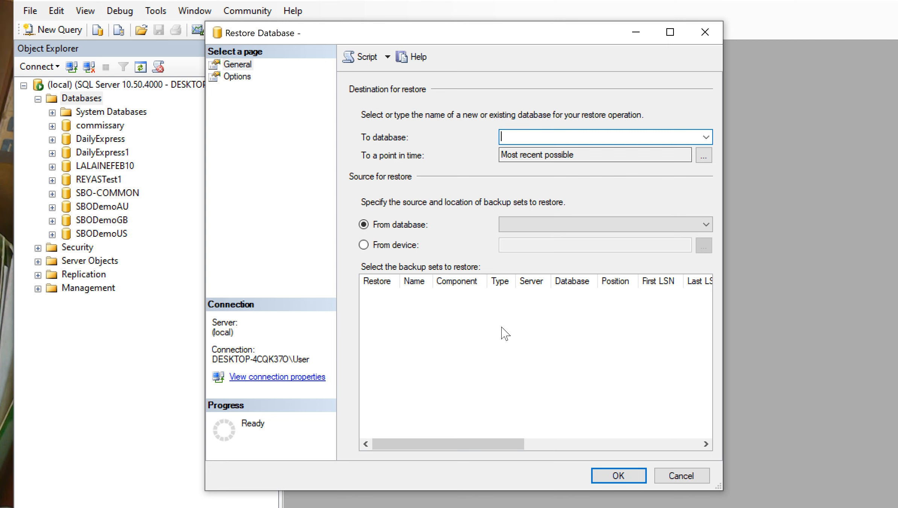
type("R")
type("GP")
type("123")
- Set the restore source to a device and add RGP.bak from the Backup folder as the backup file
left_click(364, 245)
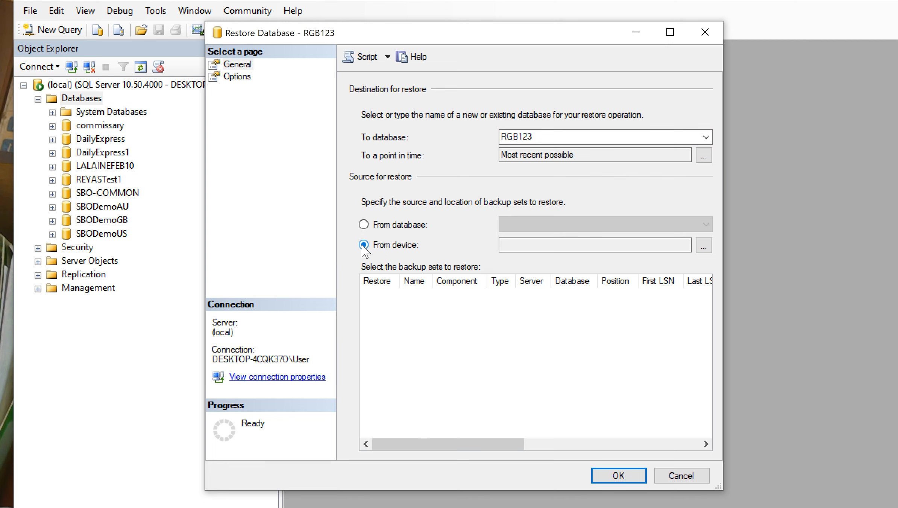
left_click(704, 245)
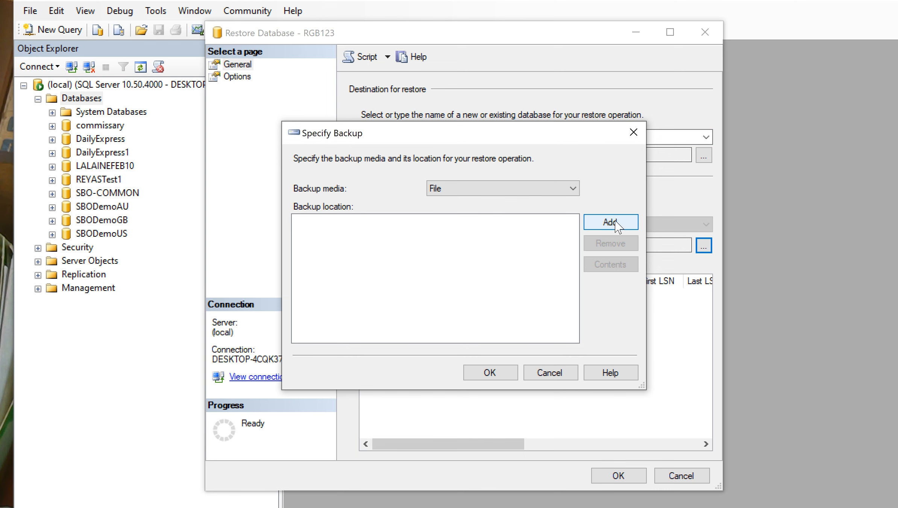
left_click(612, 223)
left_click_drag(612, 219, 612, 232)
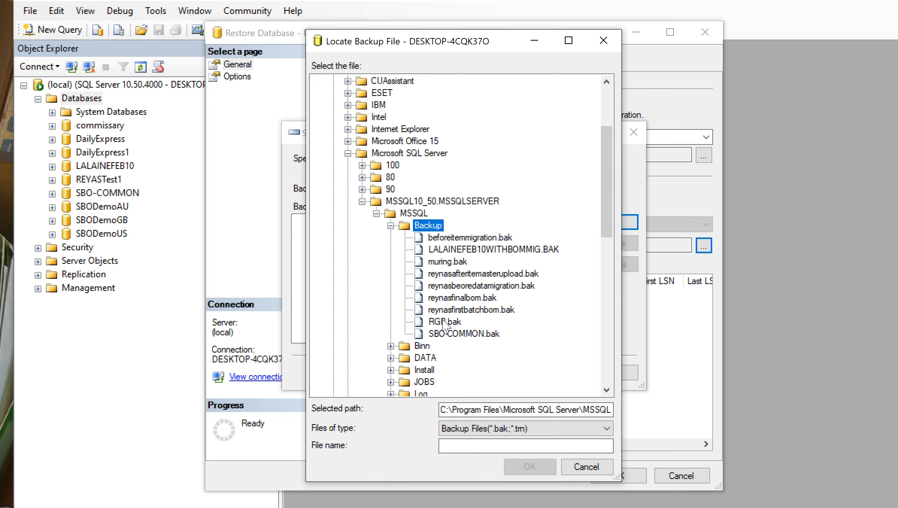
double_click(443, 320)
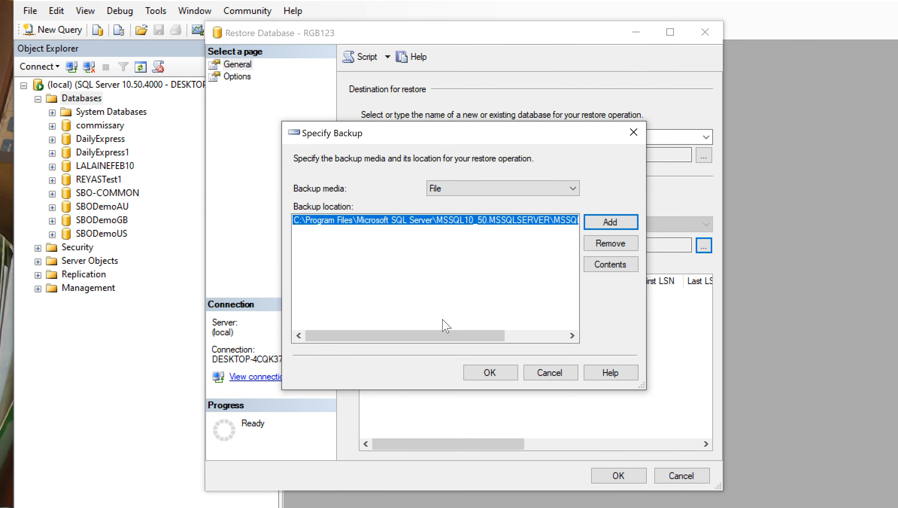
left_click(490, 373)
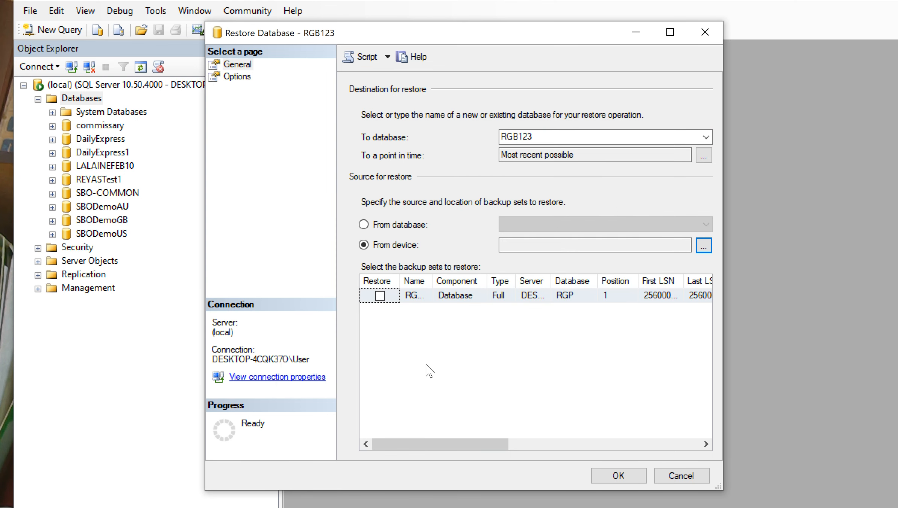
- Restore the full RGP backup set to the RGB123 database
left_click(633, 475)
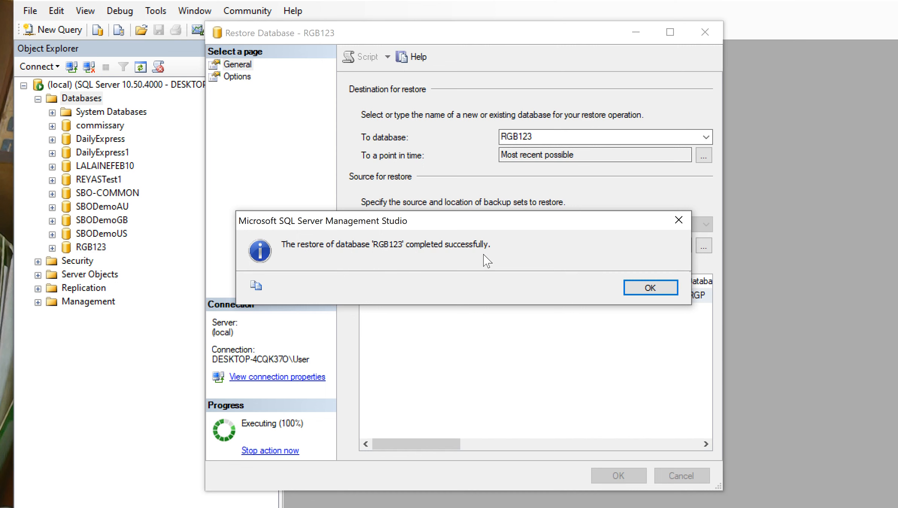
left_click(639, 294)
- Select the restored RGB123 database and bring up its available commands
left_click(90, 248)
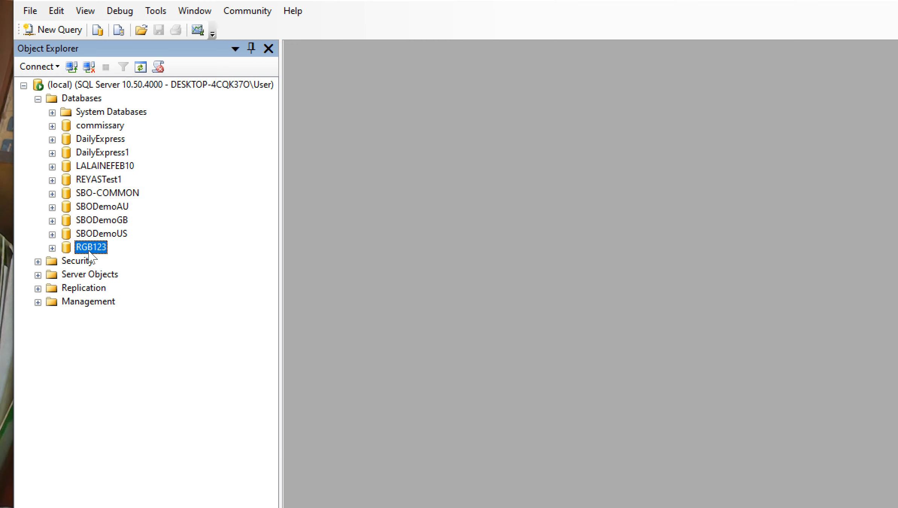
right_click(89, 252)
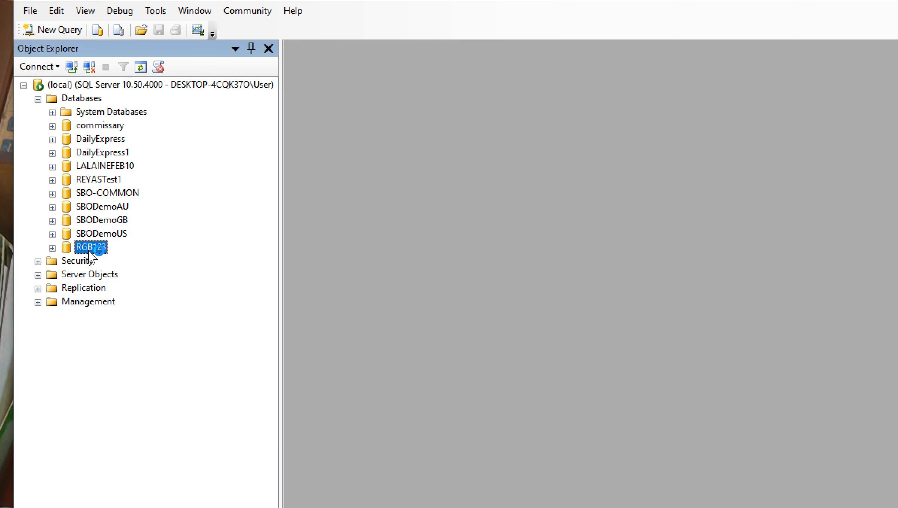